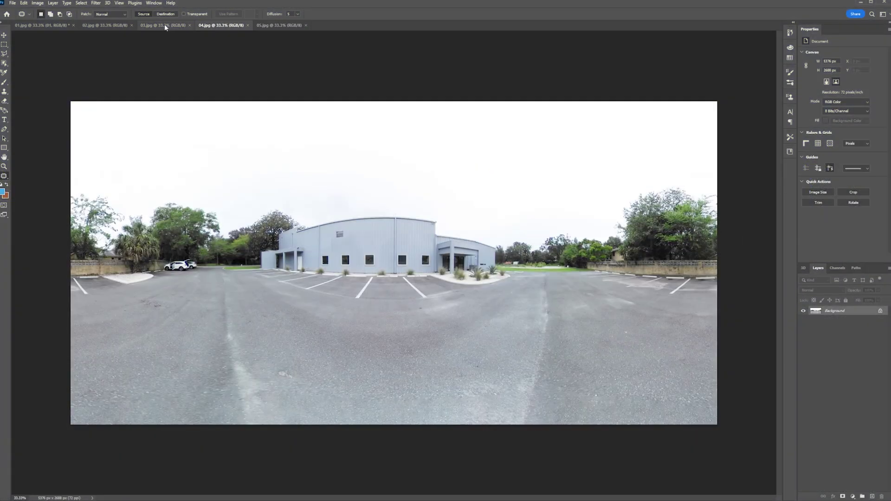
Step: Compare the darker 03, 02 and 01 bracketed exposures
click(164, 26)
click(111, 26)
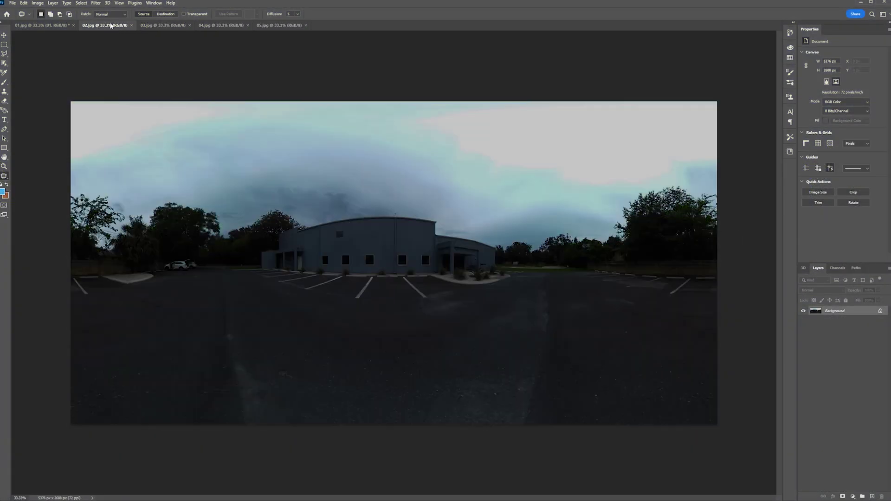
click(42, 25)
Step: Start merging the bracketed exposures with File > Automate > Merge to HDR Pro
click(13, 3)
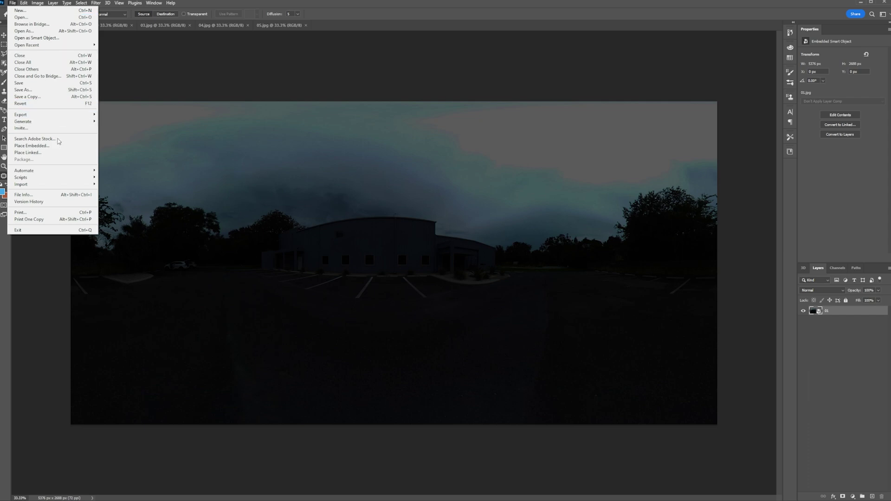
mouse_move(81, 173)
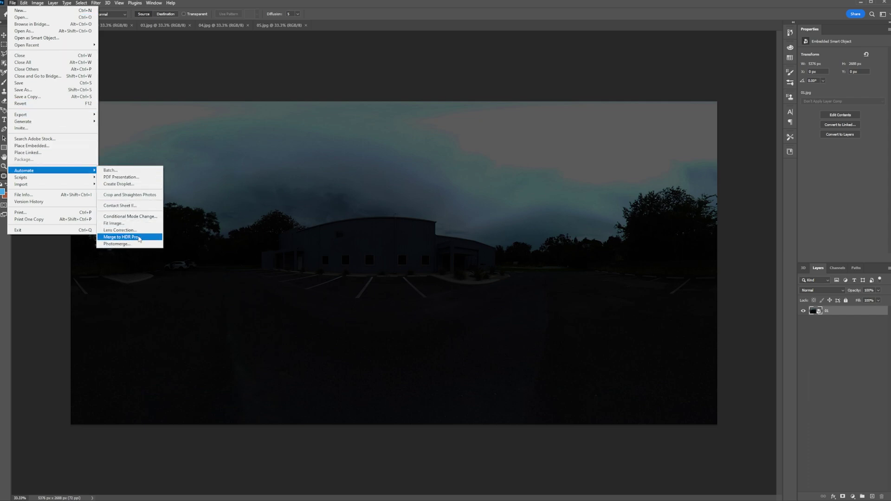
click(148, 238)
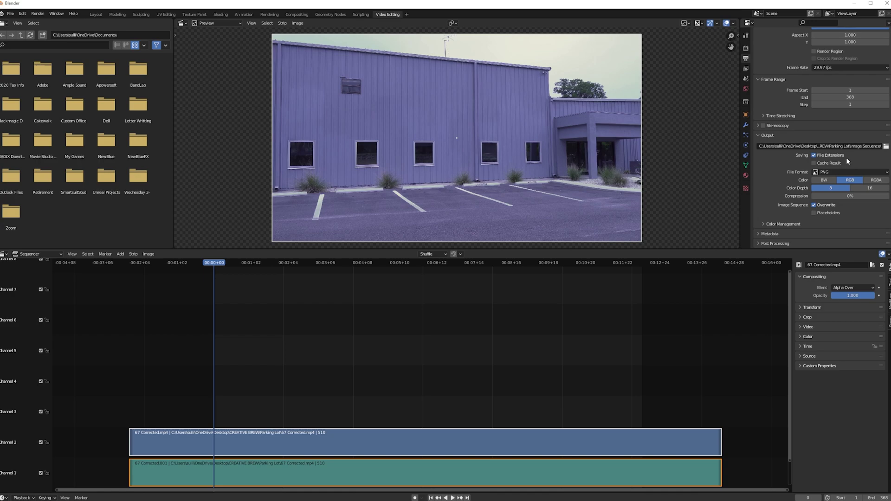
Step: Scrub the tracked building footage through to frame 359 to inspect the camera solve
click(37, 13)
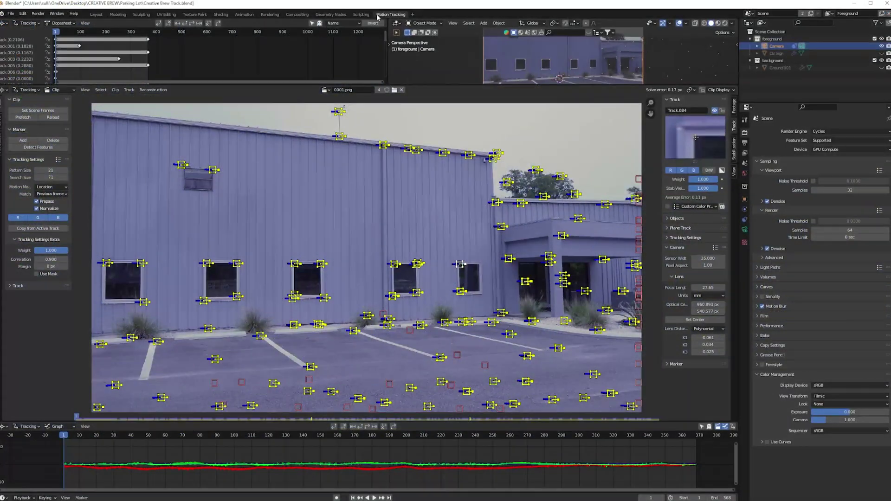
drag(76, 436, 680, 436)
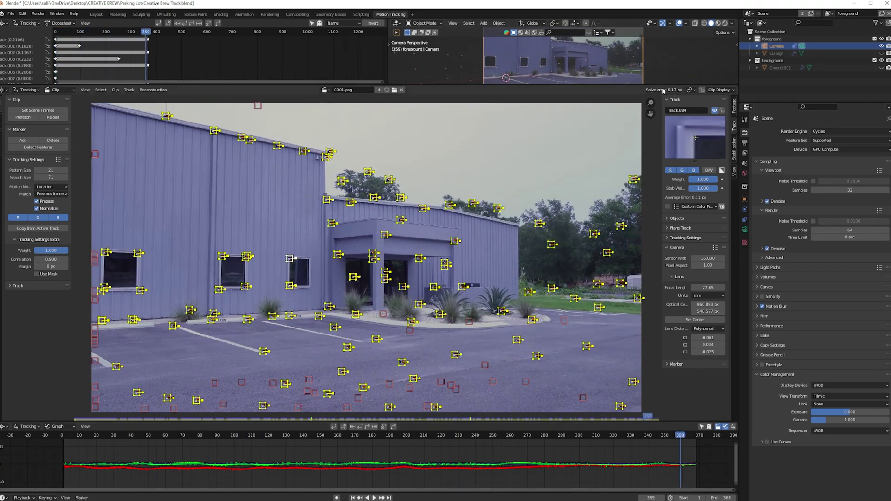
Step: View the tracked scene through the solved camera with rendered shading in Layout
click(96, 14)
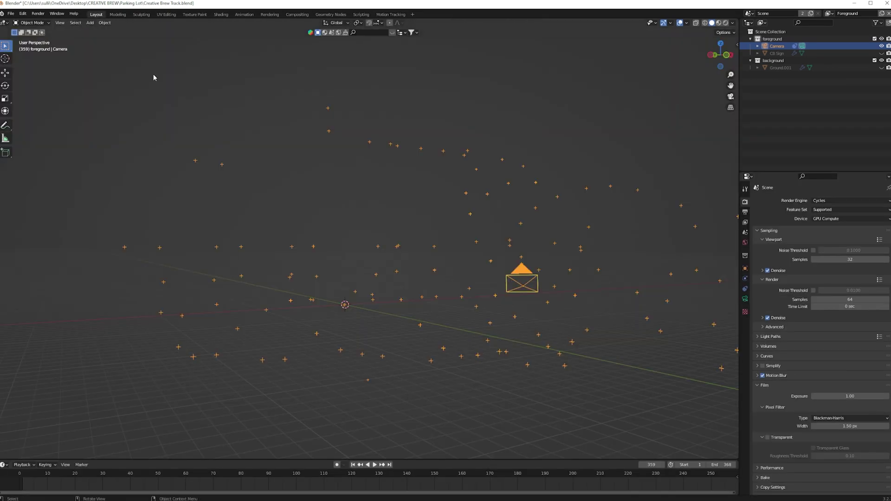
click(726, 23)
key(KP_0)
middle_drag(557, 195, 629, 194)
Step: Toggle Ground.001, scrub to frame 197 and make the CB Sign plane visible
click(881, 68)
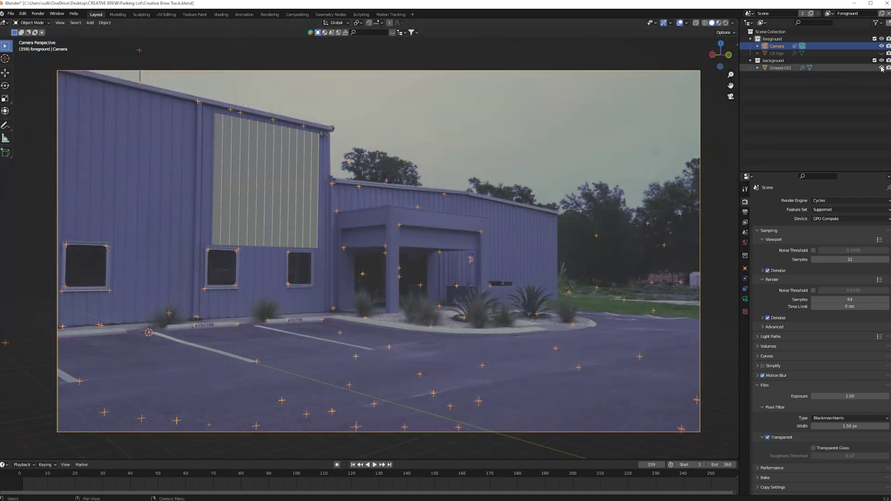
mouse_move(38, 476)
mouse_down()
mouse_move(707, 482)
mouse_move(52, 475)
mouse_up()
click(880, 54)
Step: Render the current frame from the Compositing workspace, showing the CB Sign over the footage
click(298, 15)
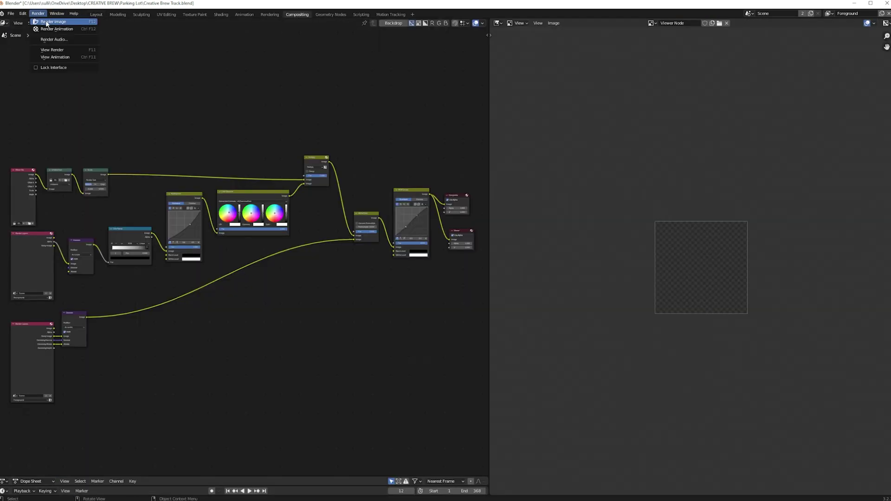
click(47, 22)
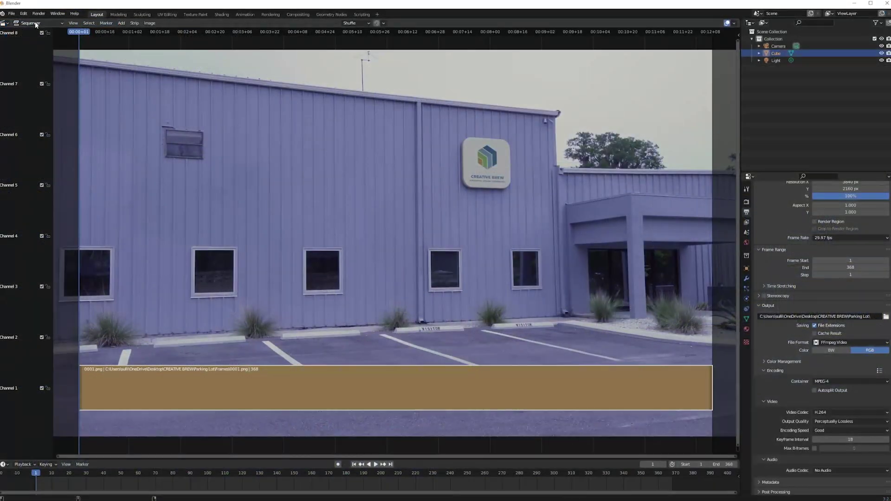
click(121, 23)
click(146, 65)
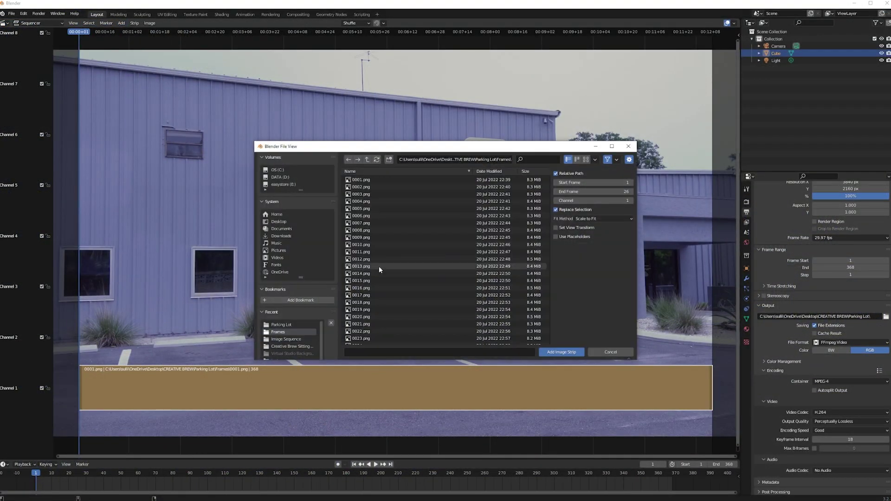
key(Escape)
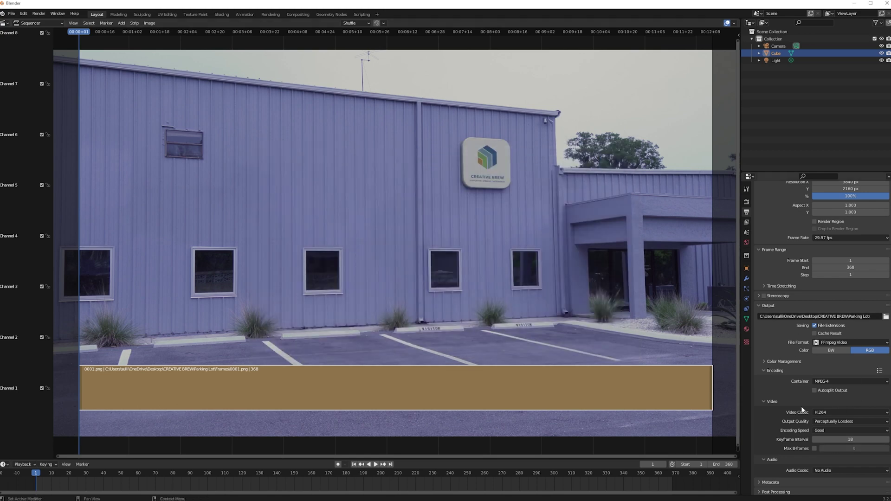
Step: Render the full sign-tracked animation out as FFmpeg H.264 MPEG-4 video
click(39, 14)
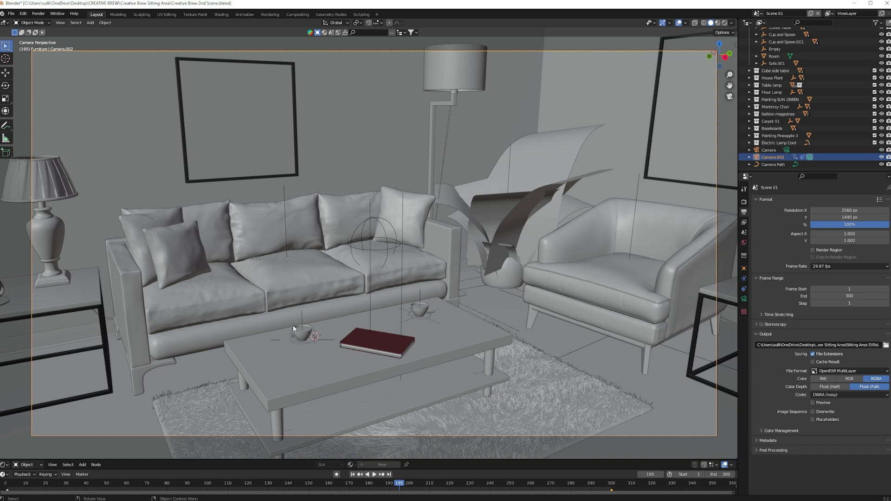
Step: Play the lounge camera move in wireframe from around frame 20
click(703, 24)
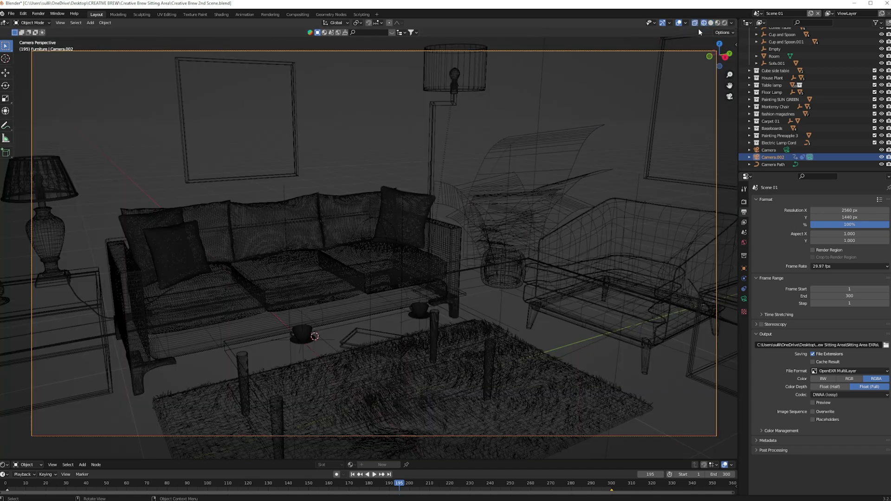
click(48, 485)
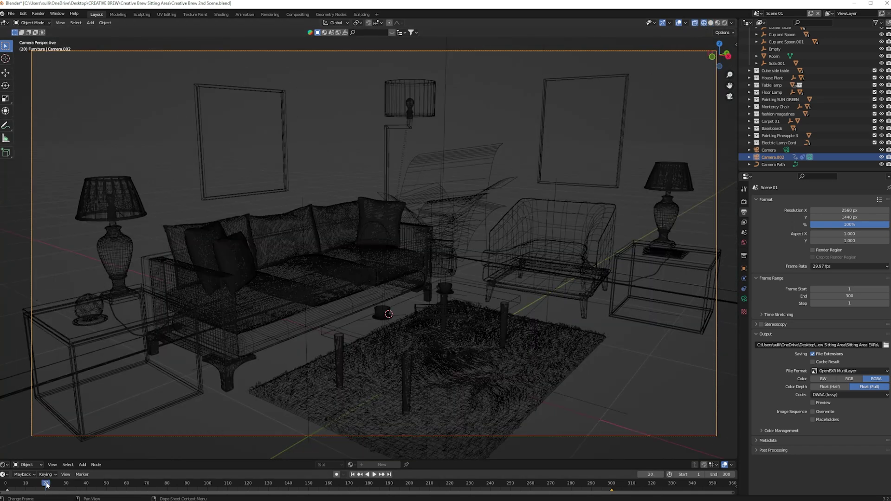
key(space)
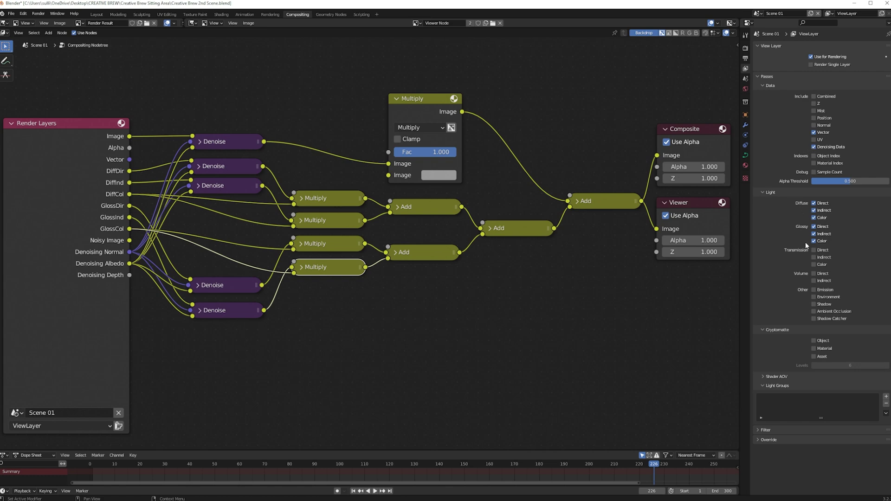
click(446, 176)
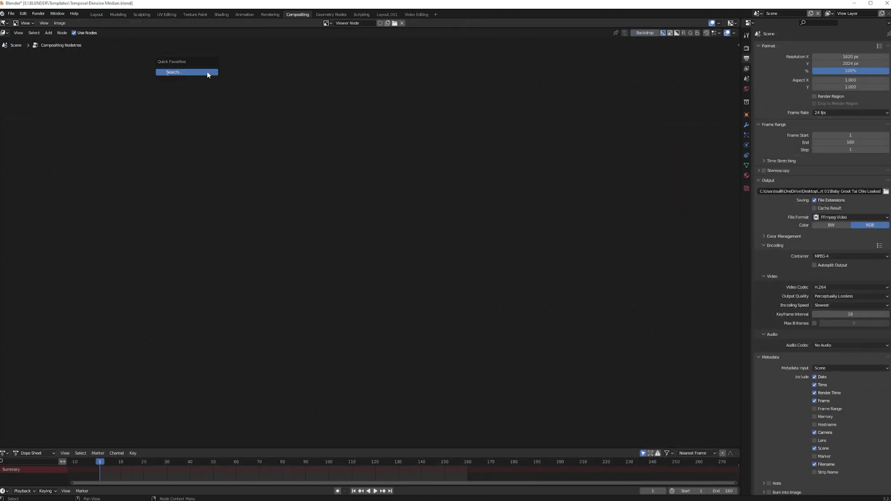
Step: Add an Image node loading all Scene 2 Zoom Out EXR frames, reading the ViewLayer layer
click(207, 72)
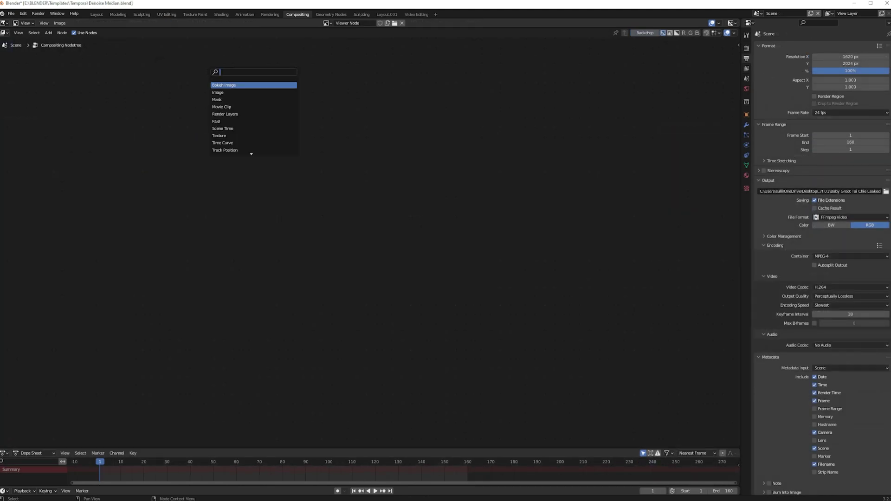
click(244, 93)
click(257, 169)
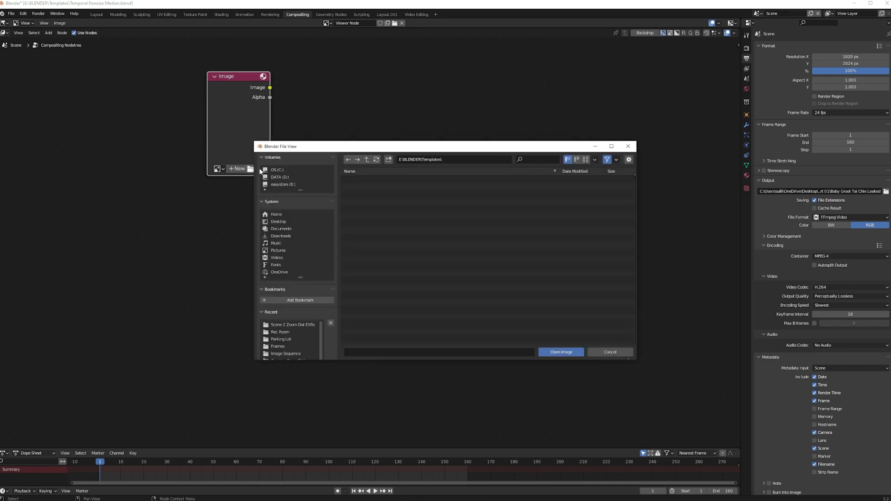
click(292, 324)
click(463, 287)
key(a)
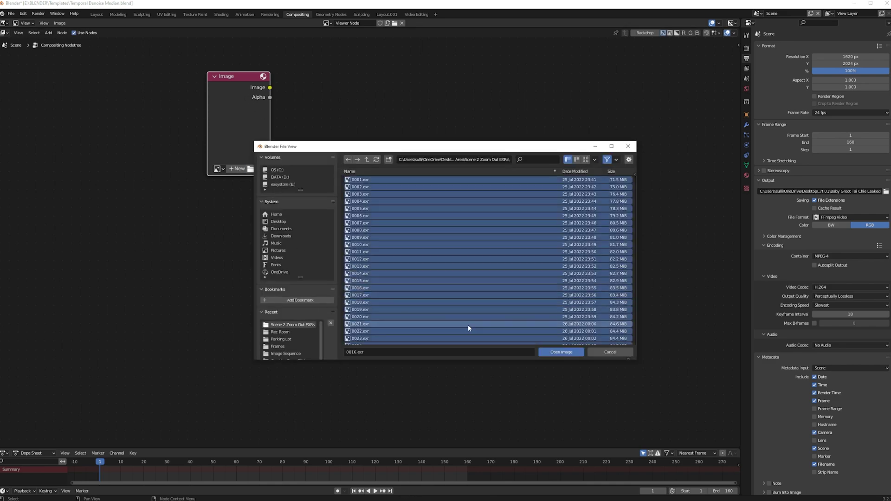
click(556, 353)
click(259, 249)
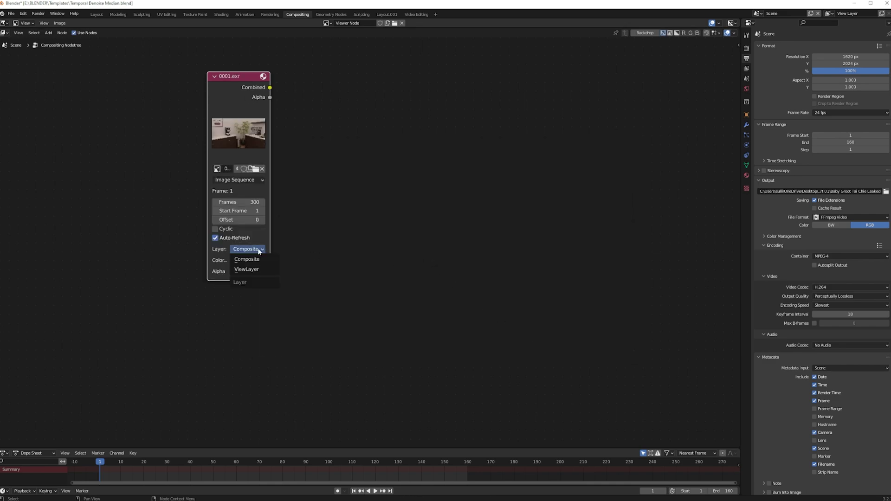
click(255, 269)
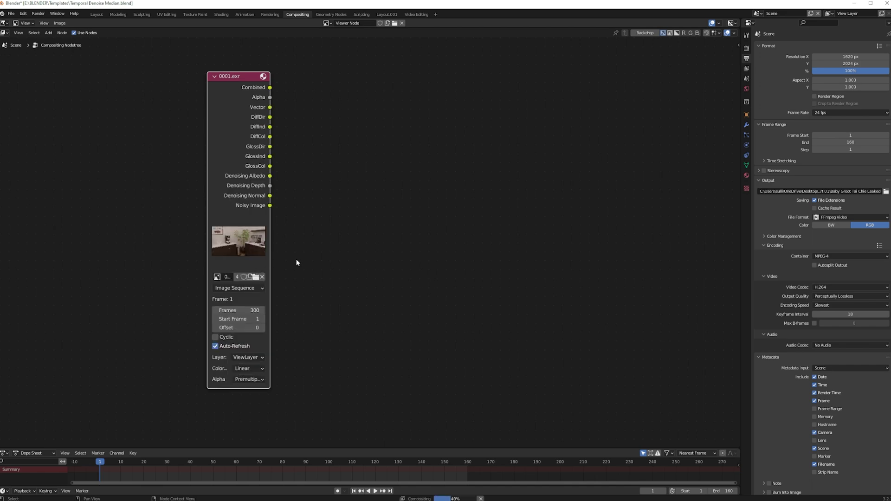
Step: Duplicate the Image node twice and offset the copies by 1 and -1 frames
key(shift+d)
click(371, 261)
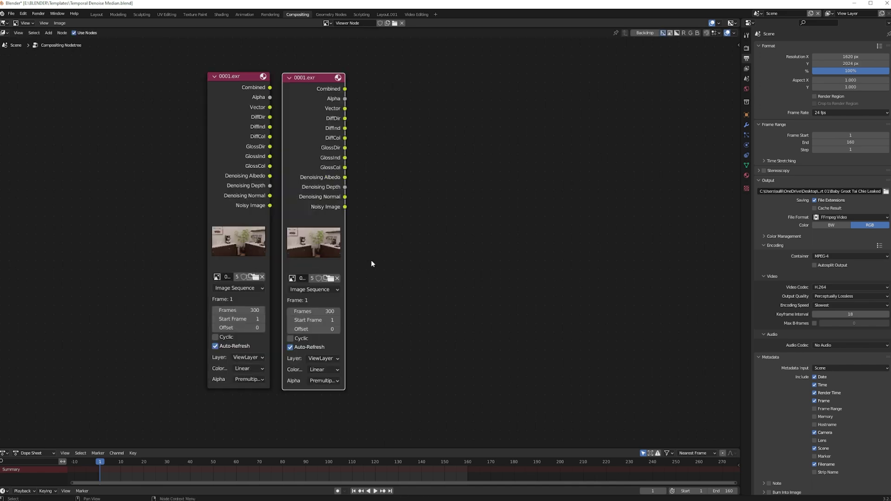
key(shift+d)
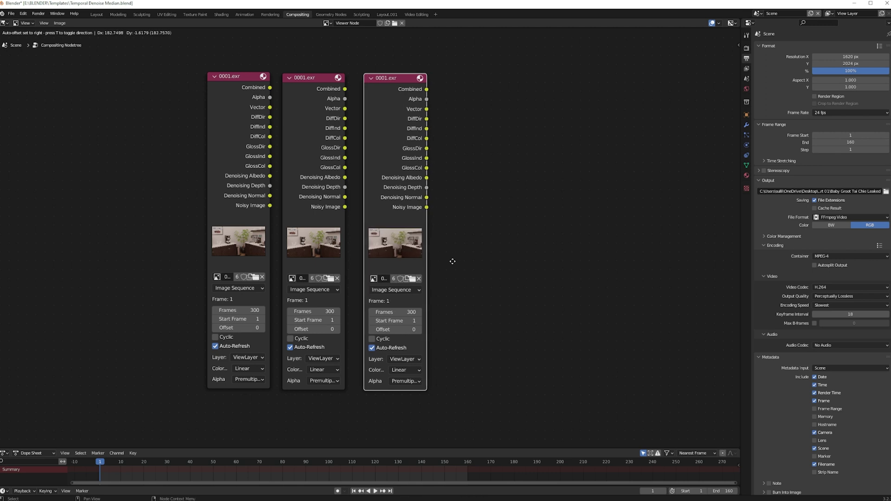
click(434, 286)
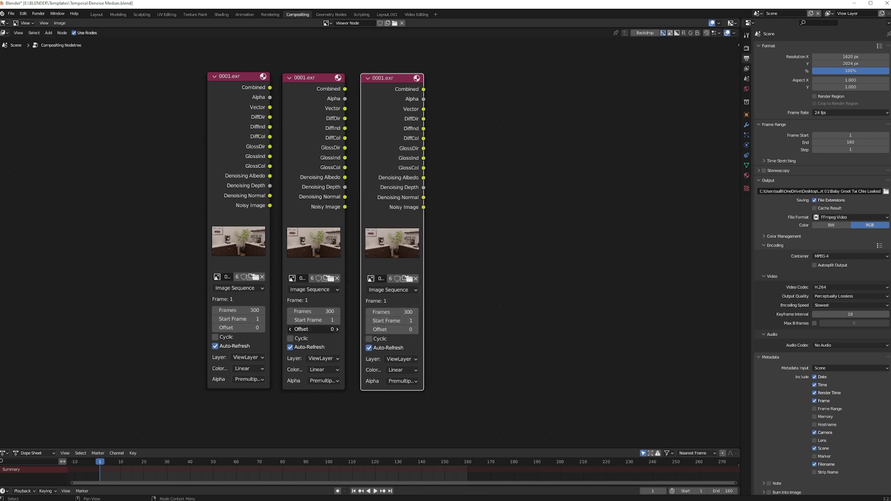
click(337, 329)
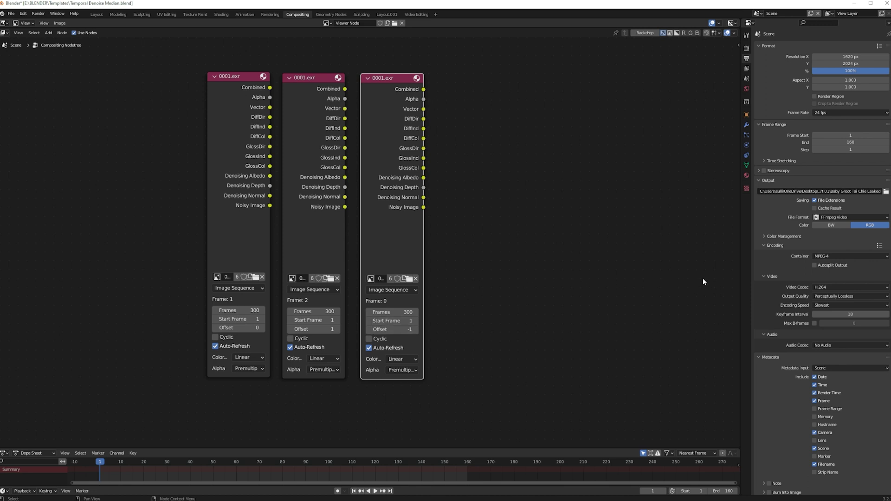
mouse_move(703, 281)
middle_down()
mouse_move(477, 293)
mouse_move(36, 287)
mouse_move(704, 290)
middle_up()
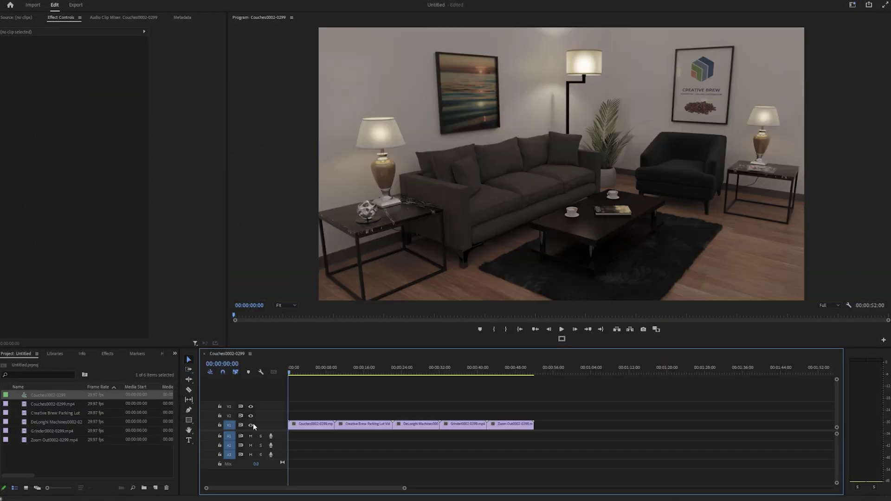
Step: Move the Couches clip to the end of the timeline, after the Zoom Out clip
drag(417, 424, 552, 434)
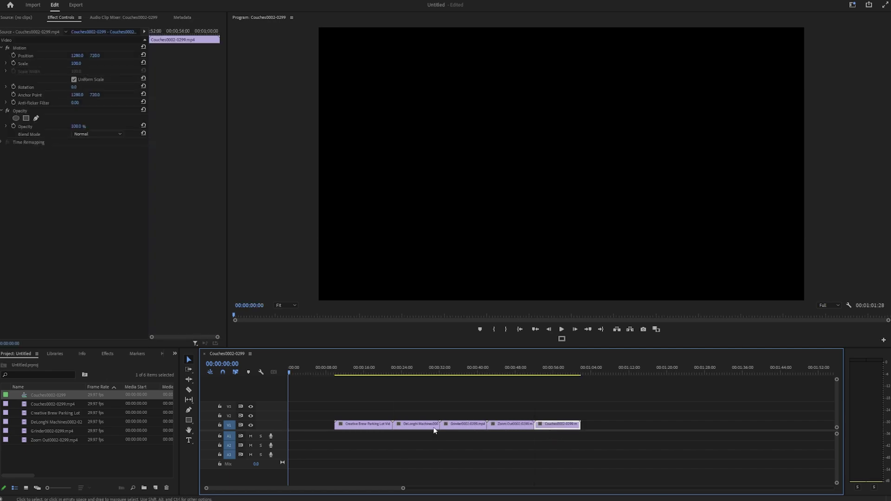